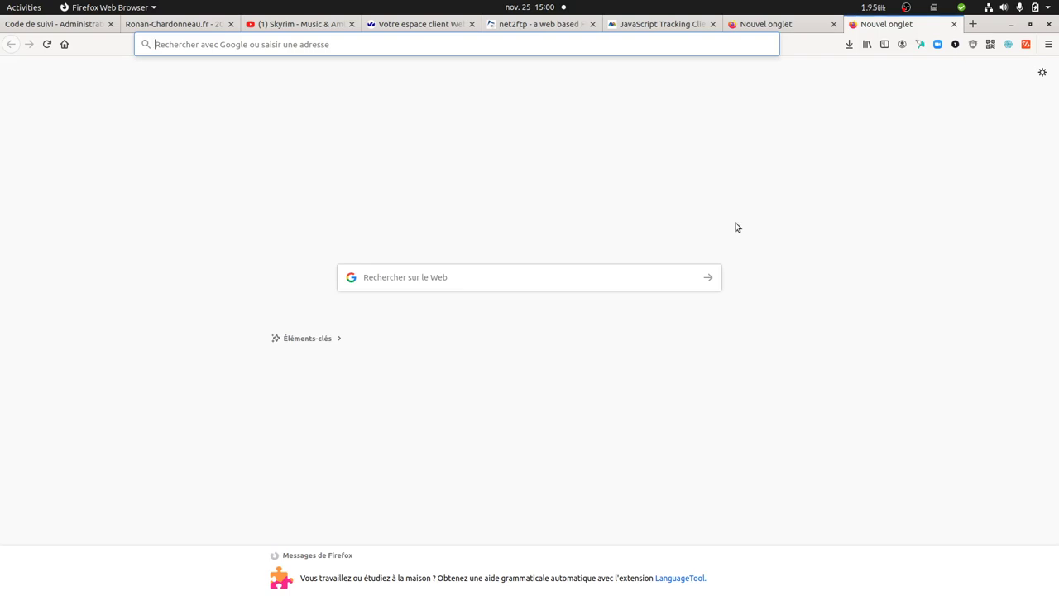
Bring up index.html in the net2ftp editor, showing the Matomo tracking code and four event buttons
click(559, 25)
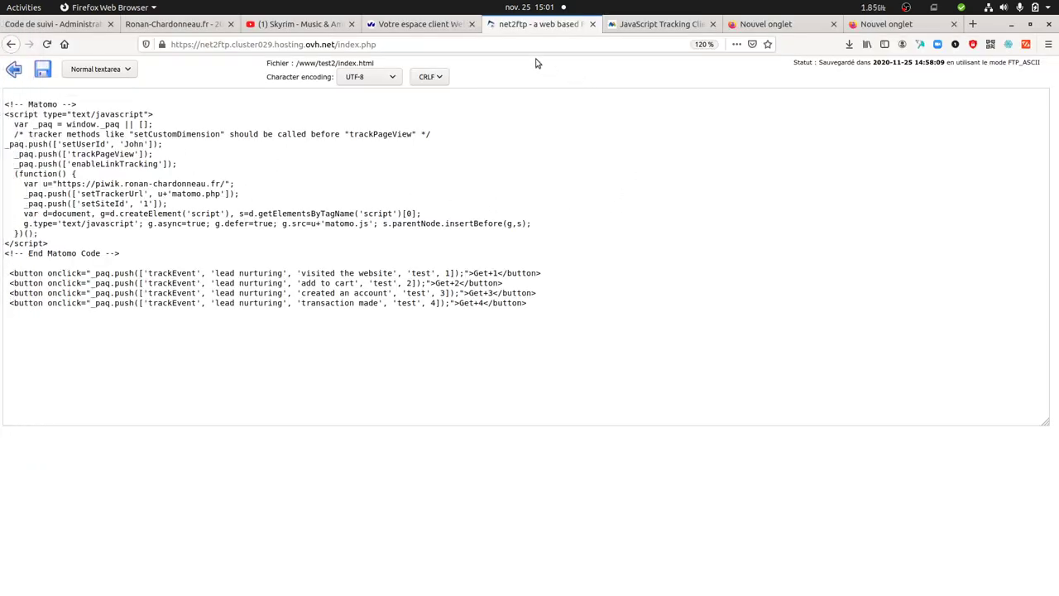
Reload Matomo's visits log to show the test2 visit's 'visited the website' and 'add to cart' events
click(195, 24)
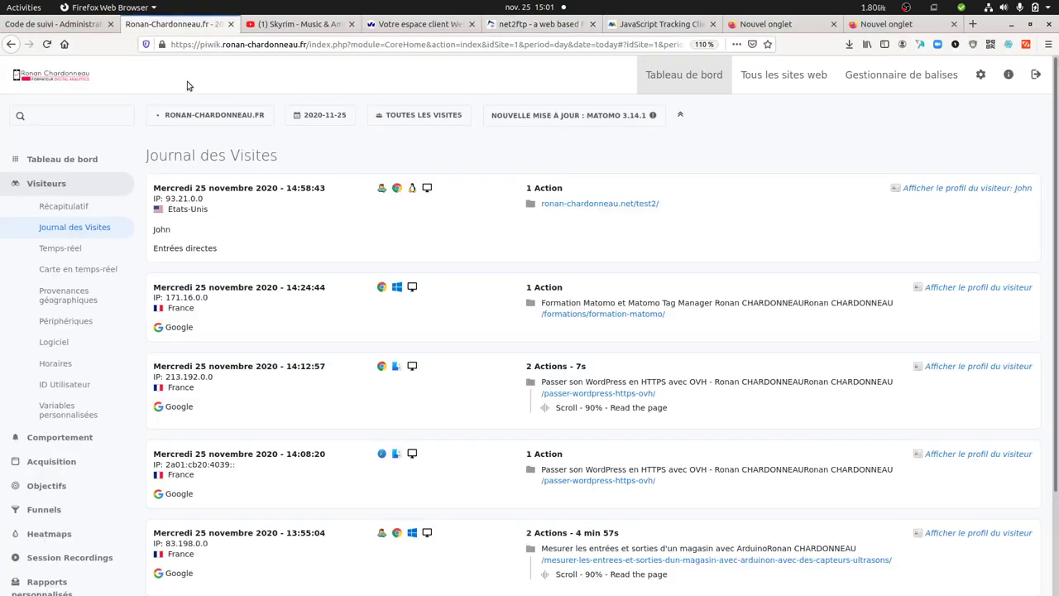
click(47, 44)
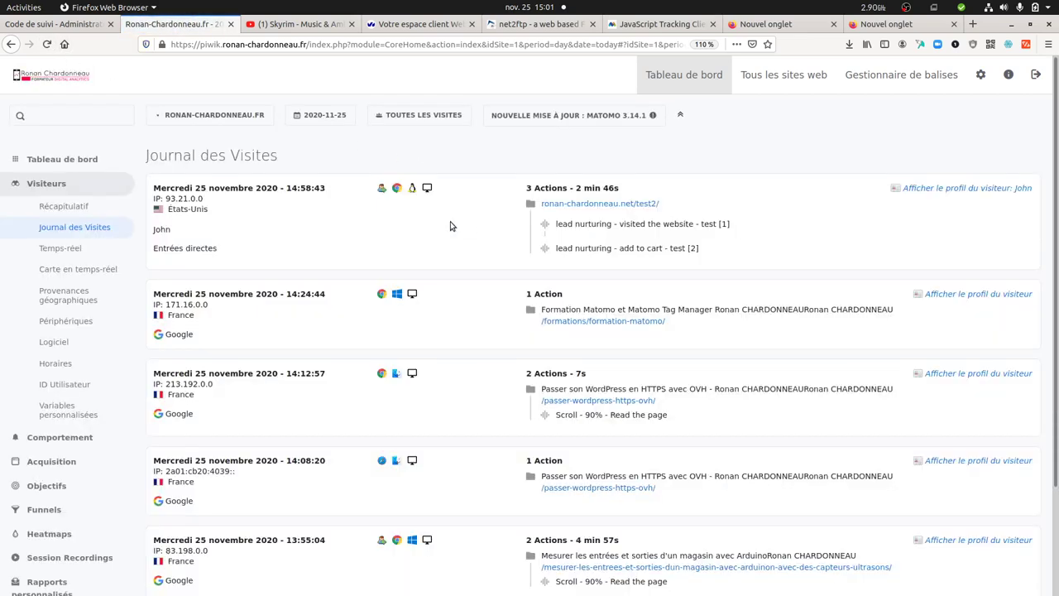
mouse_move(722, 234)
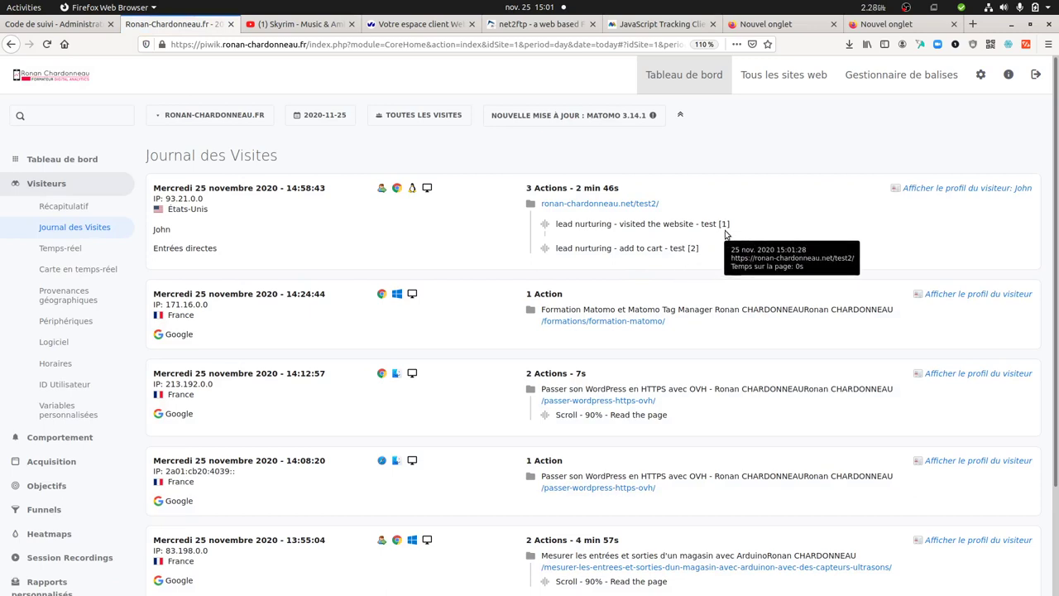
mouse_move(685, 248)
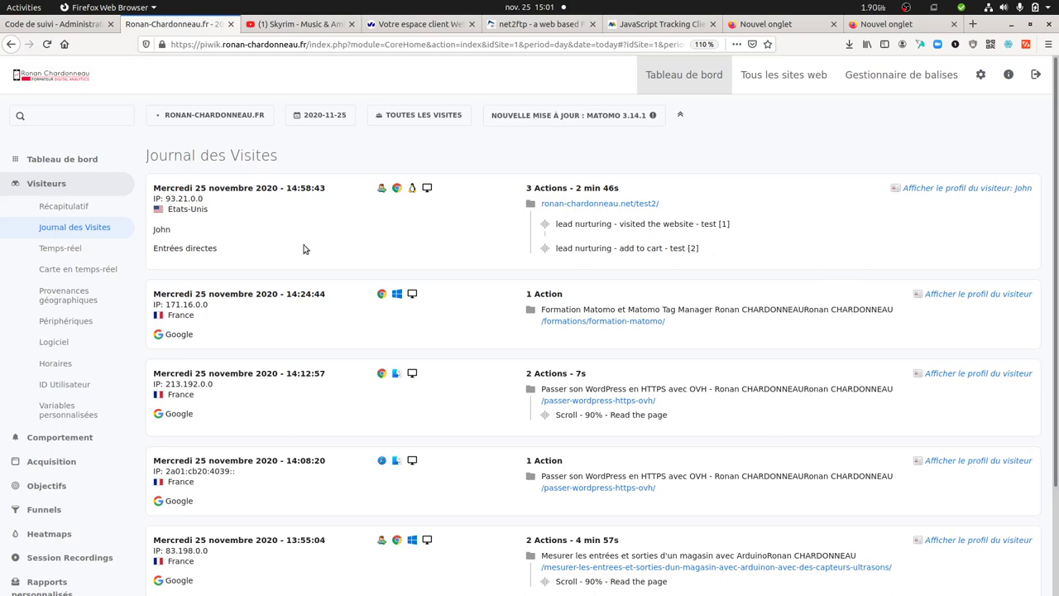
mouse_move(162, 240)
mouse_move(735, 204)
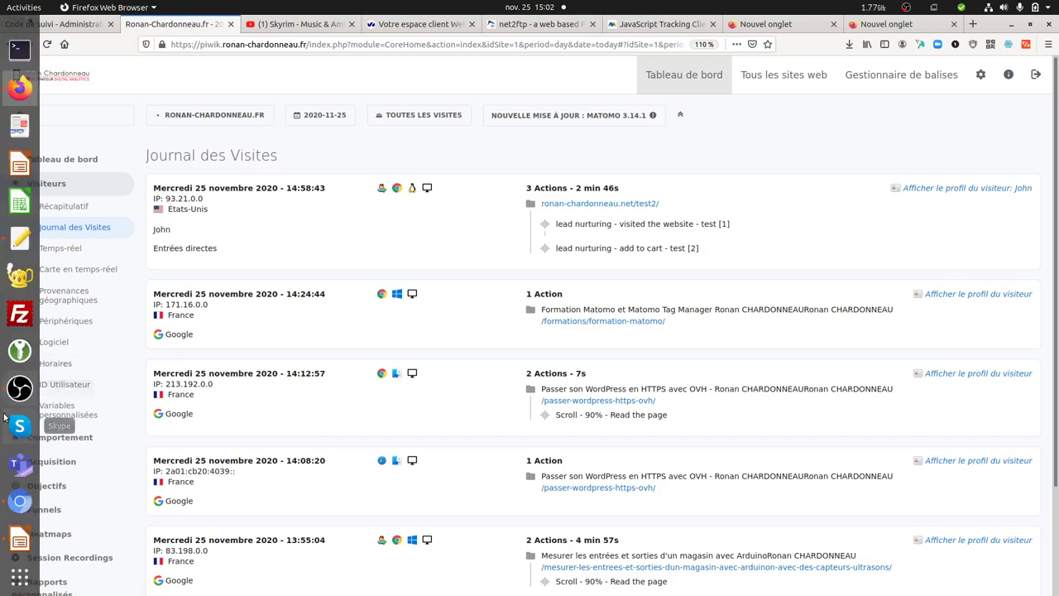
Save index.html with a new setUserId value, then go back to the Matomo visits log
click(534, 24)
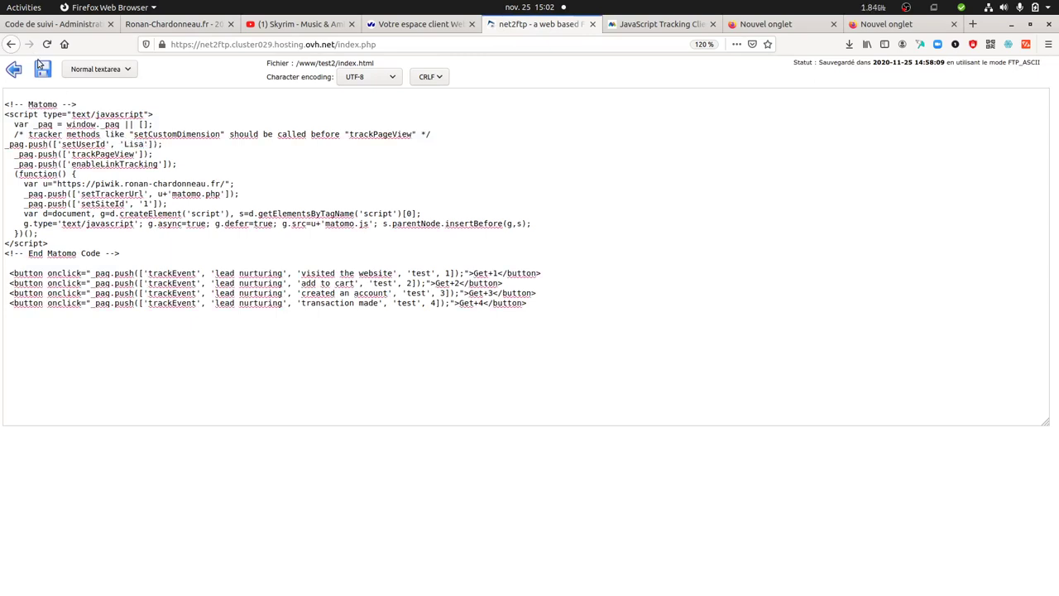
click(43, 69)
mouse_move(2, 470)
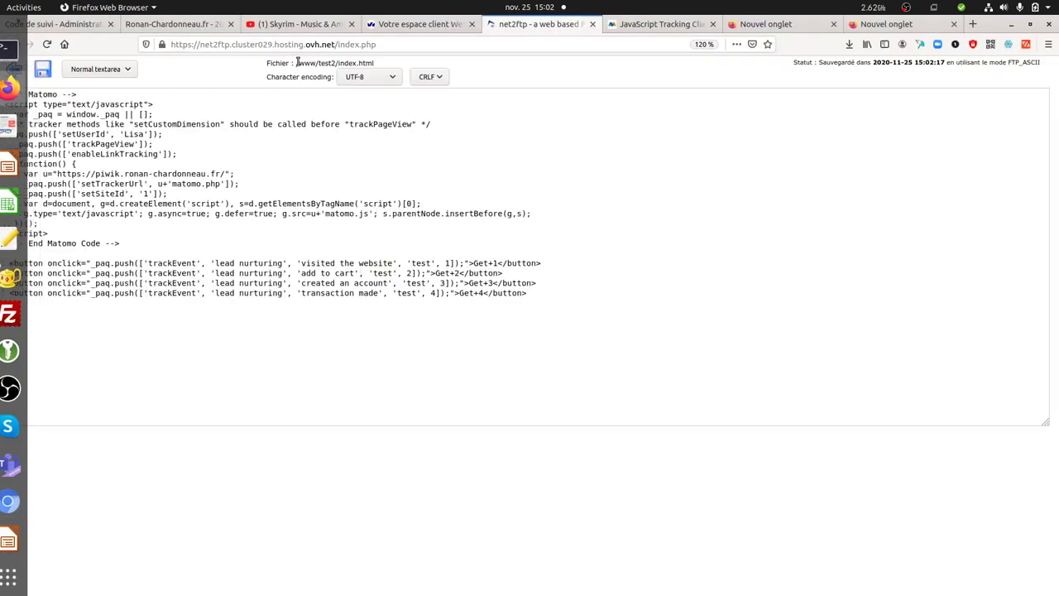
click(191, 26)
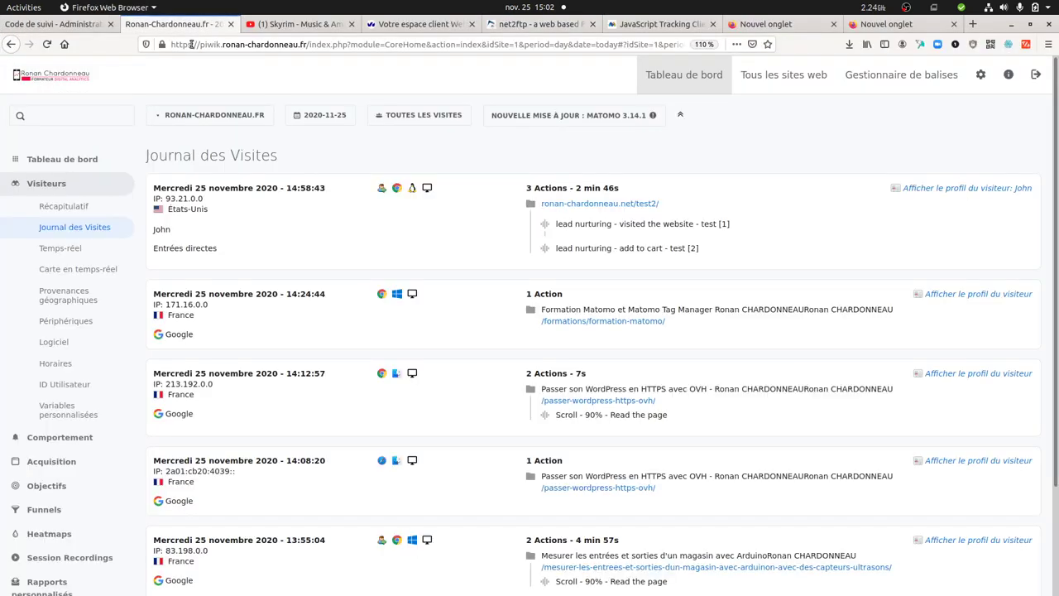
Reload the visits log and expand the new user's visit to list all 8 actions
click(47, 44)
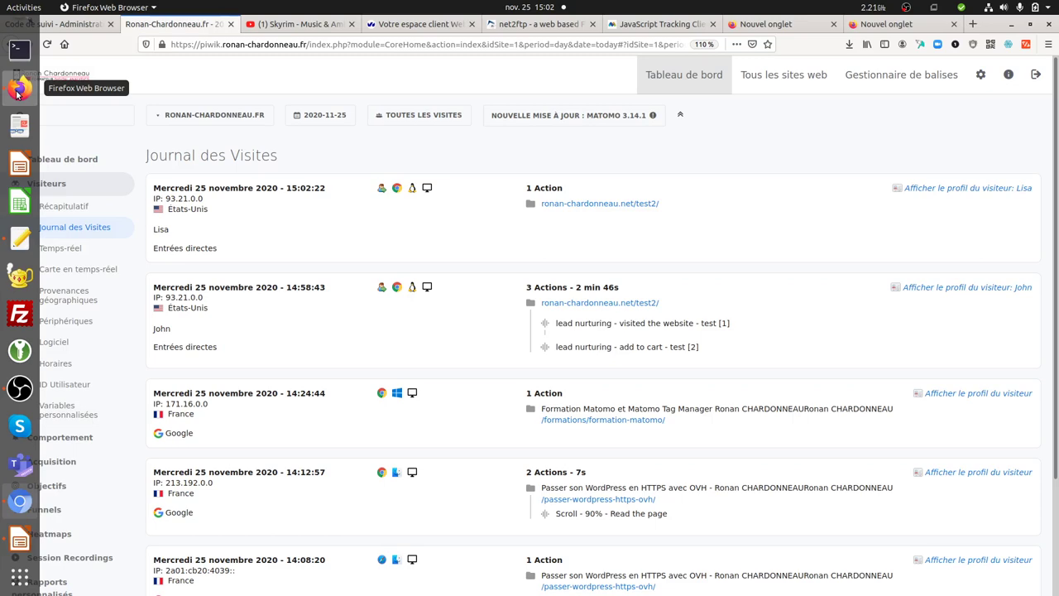
click(46, 44)
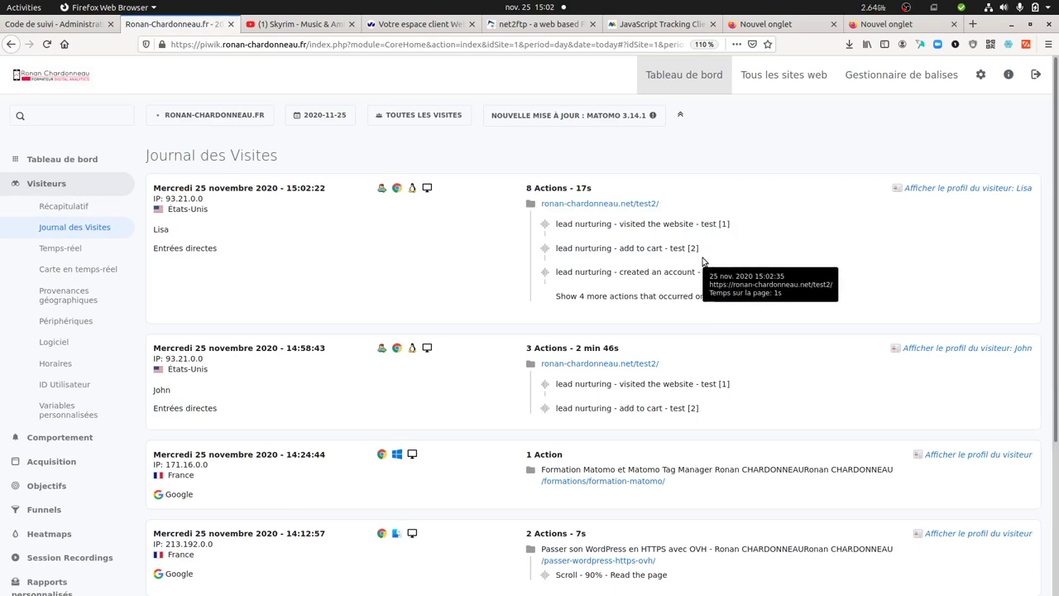
click(710, 298)
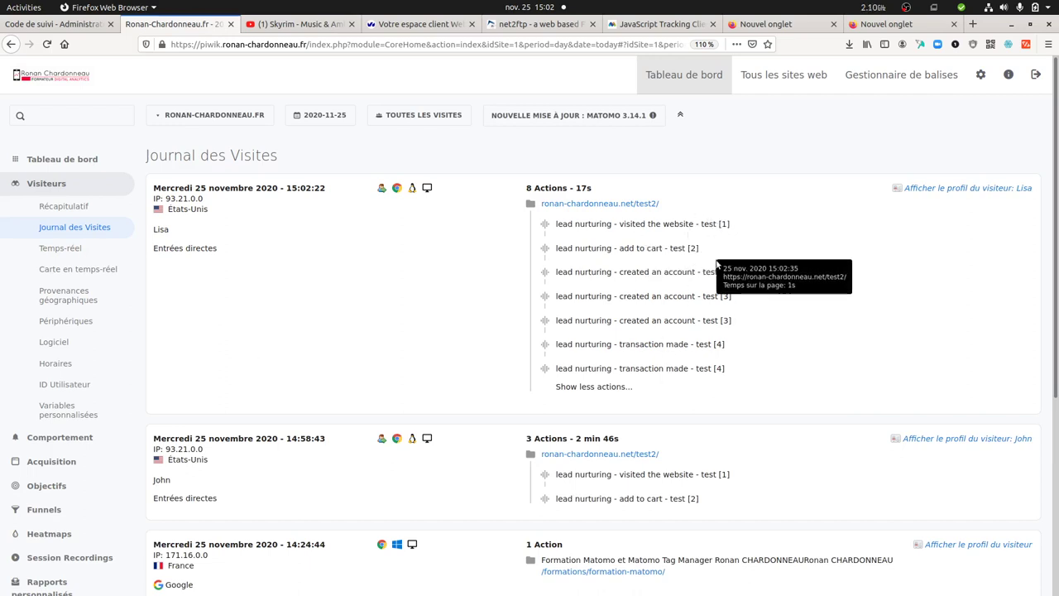
click(61, 186)
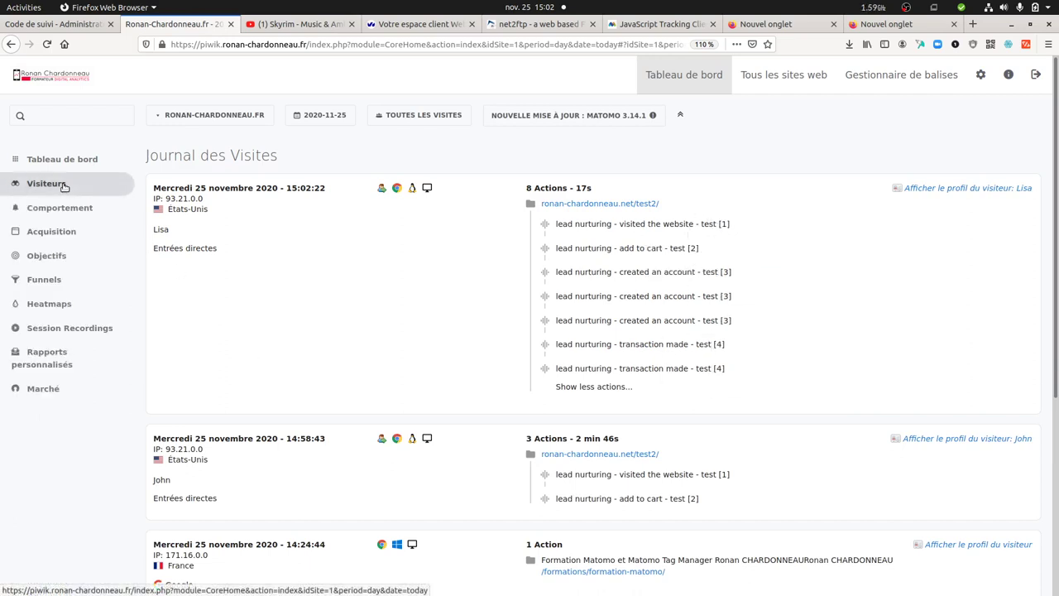
Start a new custom report using Identifiant Utilisateur as its dimension
click(52, 365)
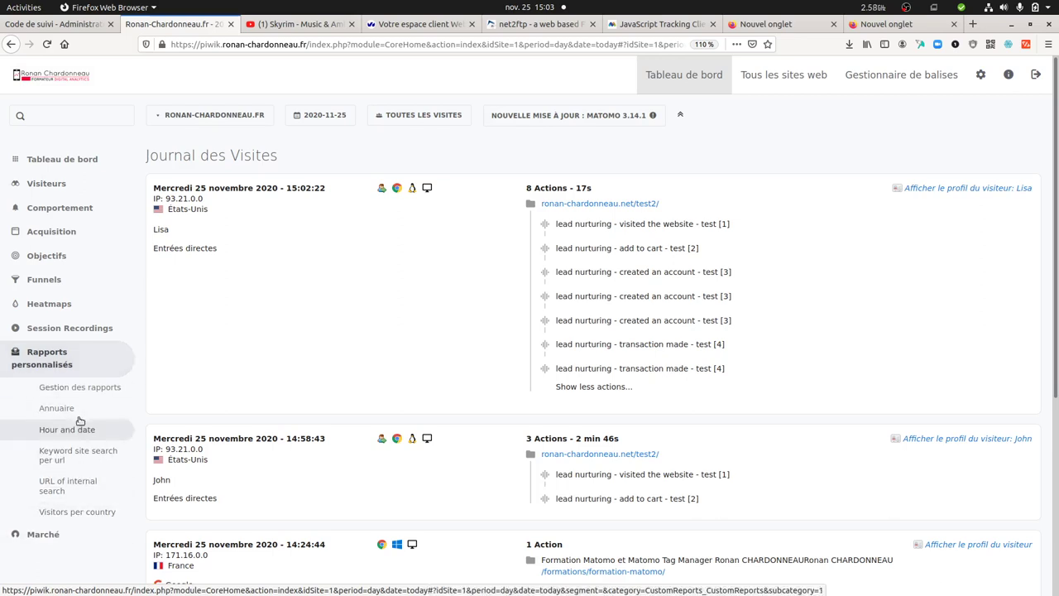
click(81, 387)
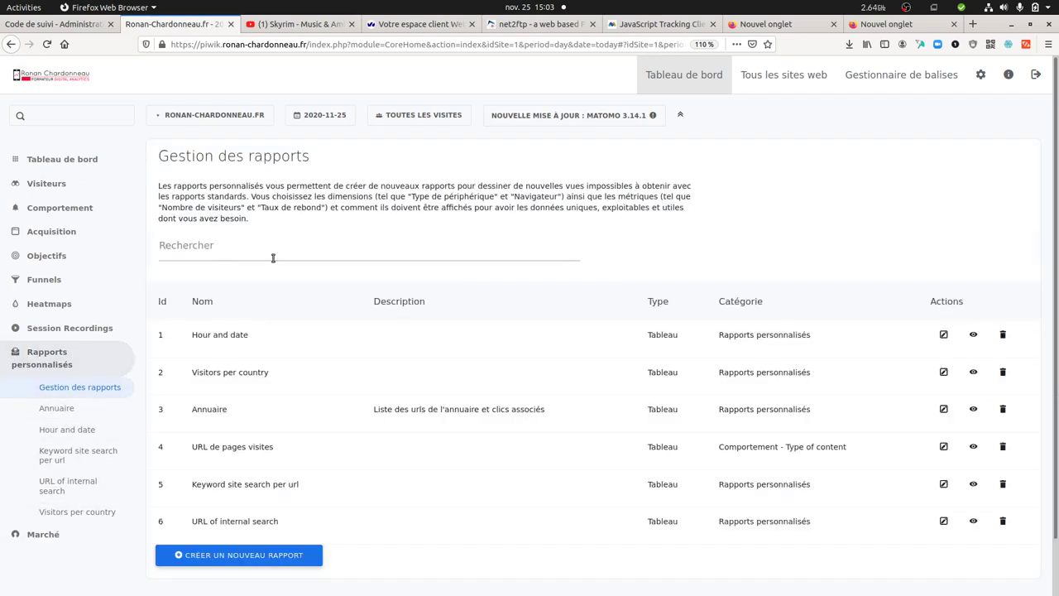
click(251, 558)
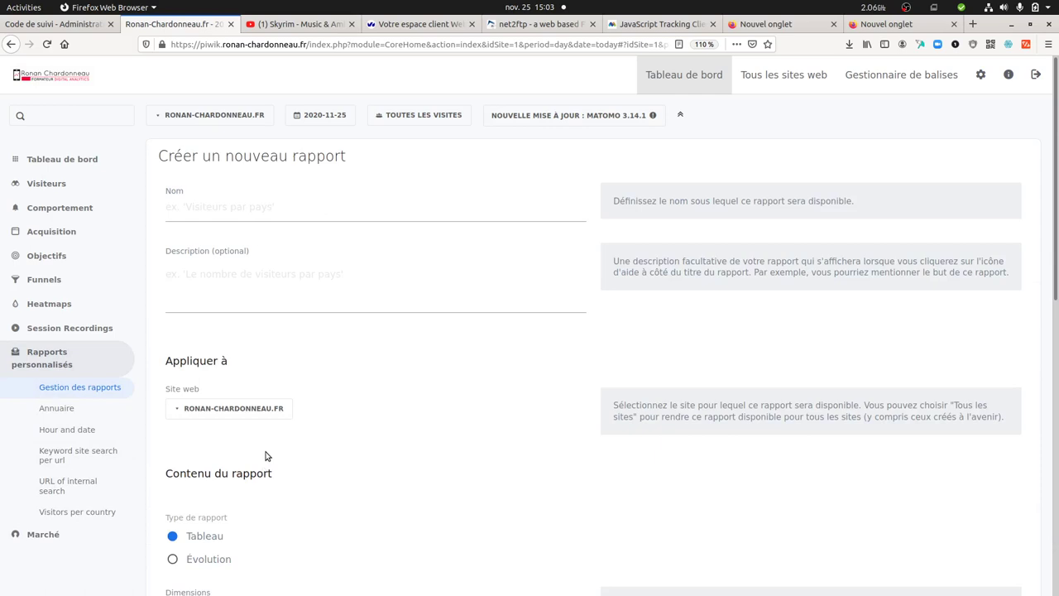
scroll(265, 457, down, 5)
click(239, 397)
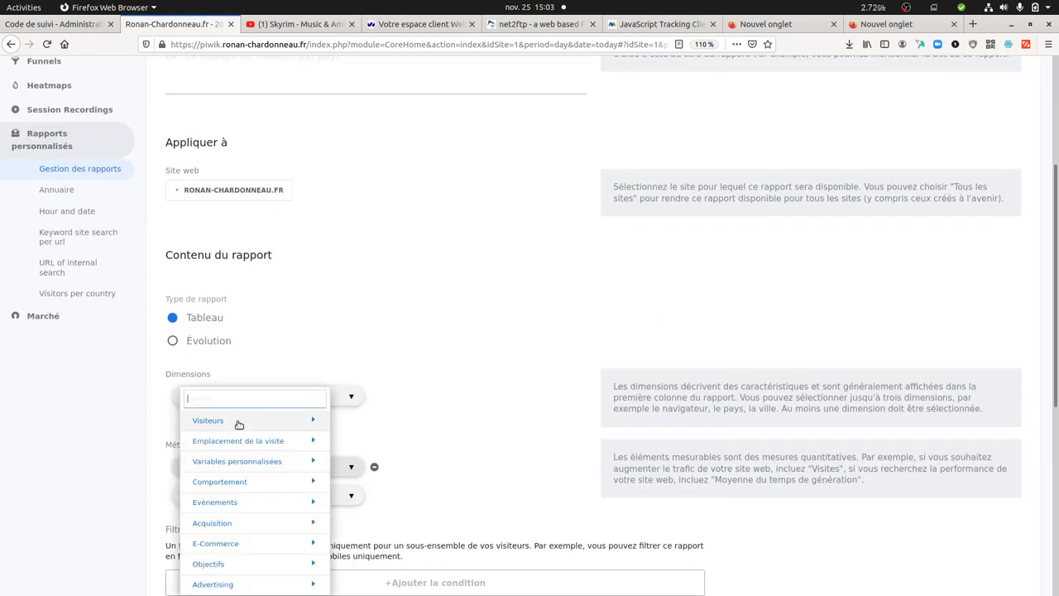
text(user)
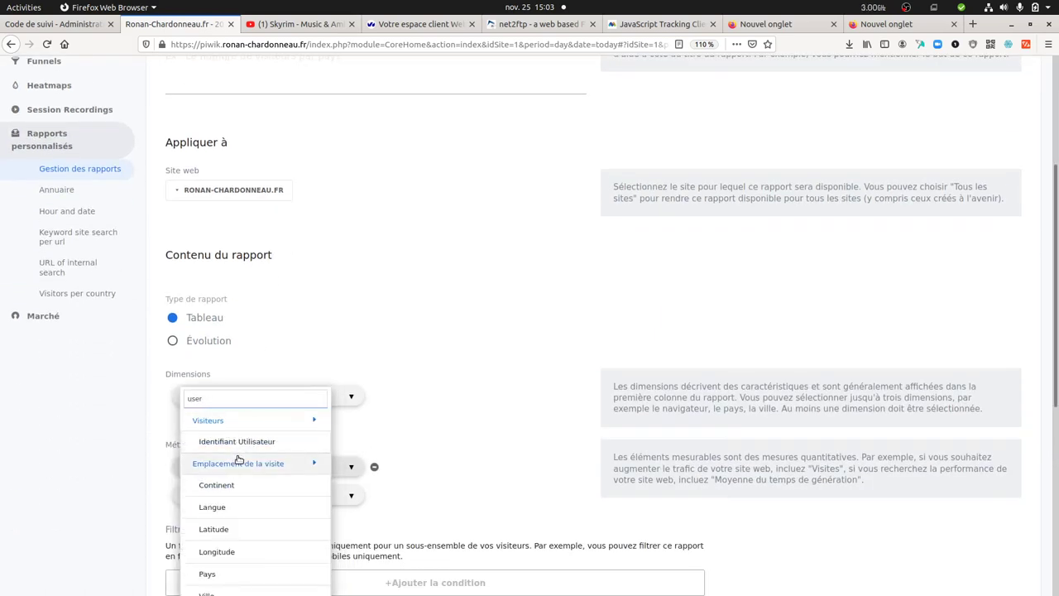
click(239, 439)
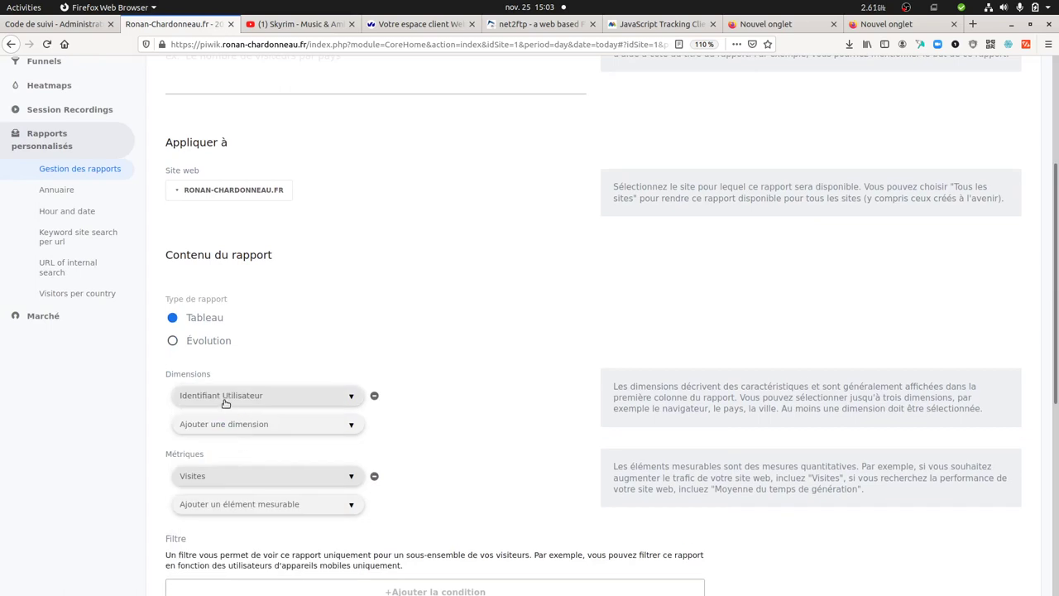
Set the metric to Total Valeur D'évènement and preview the report's results
scroll(236, 438, down, 2)
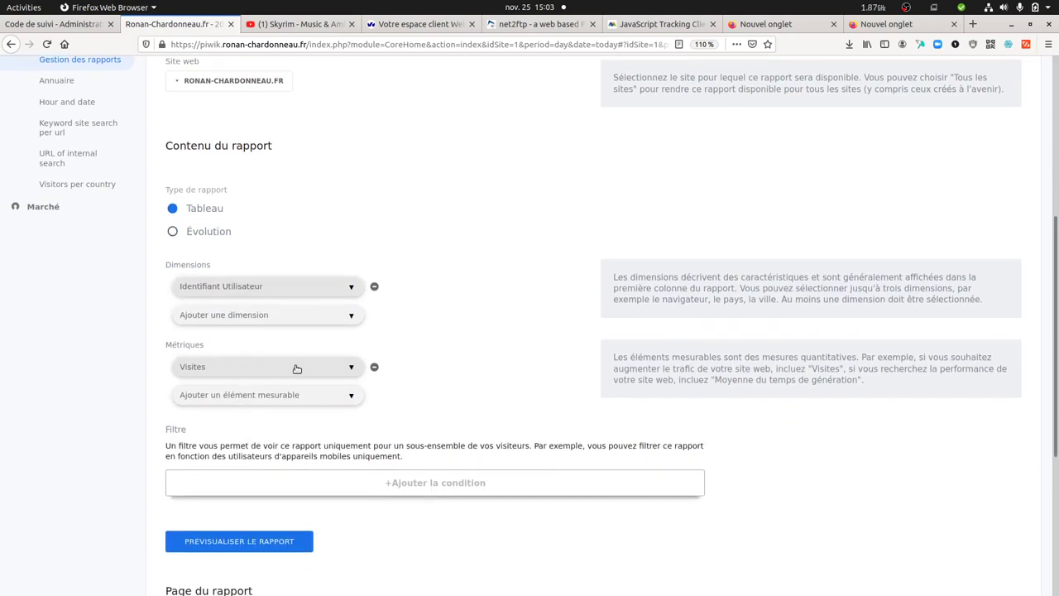
click(297, 368)
text(t)
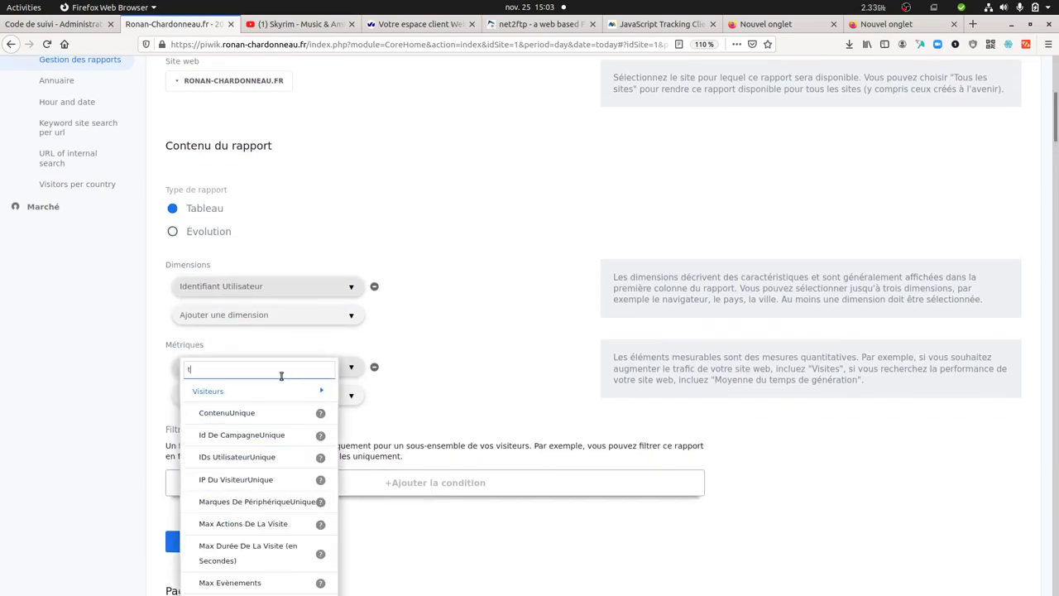
key(BackSpace)
text(eve)
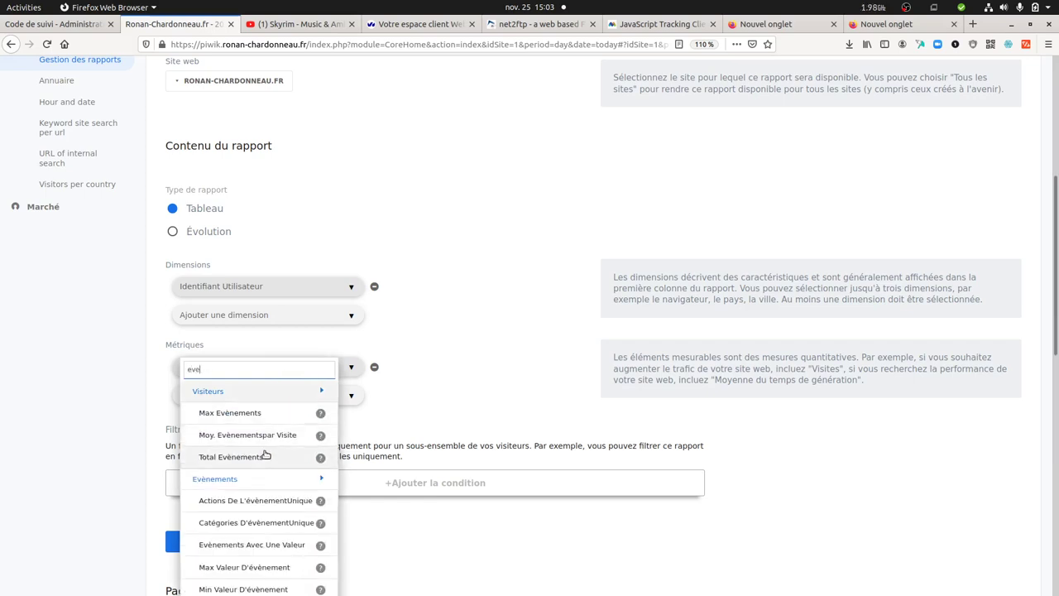
scroll(265, 447, down, 2)
scroll(266, 453, down, 2)
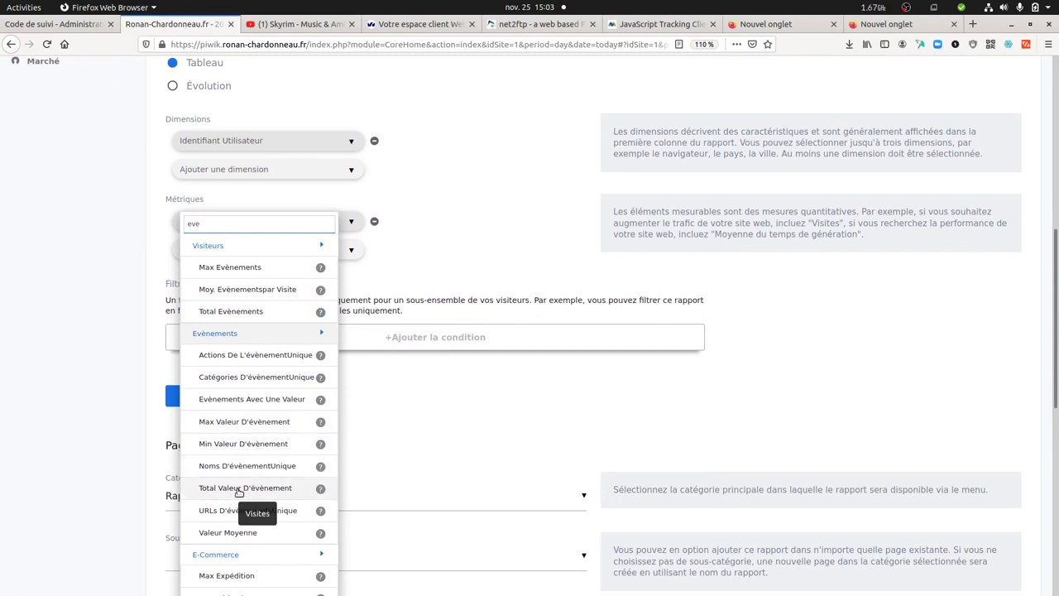
click(238, 490)
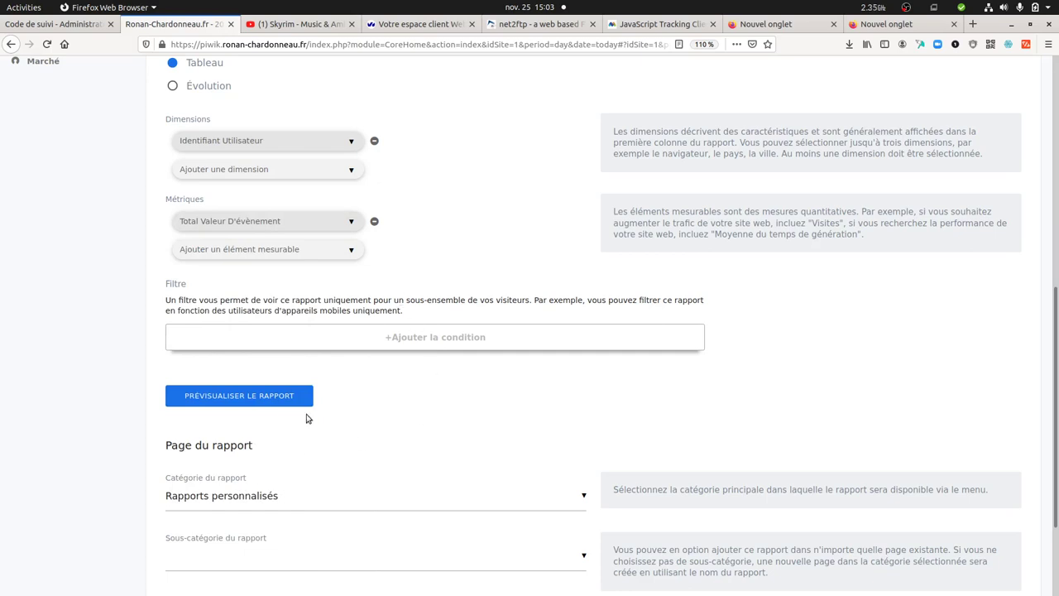
click(279, 399)
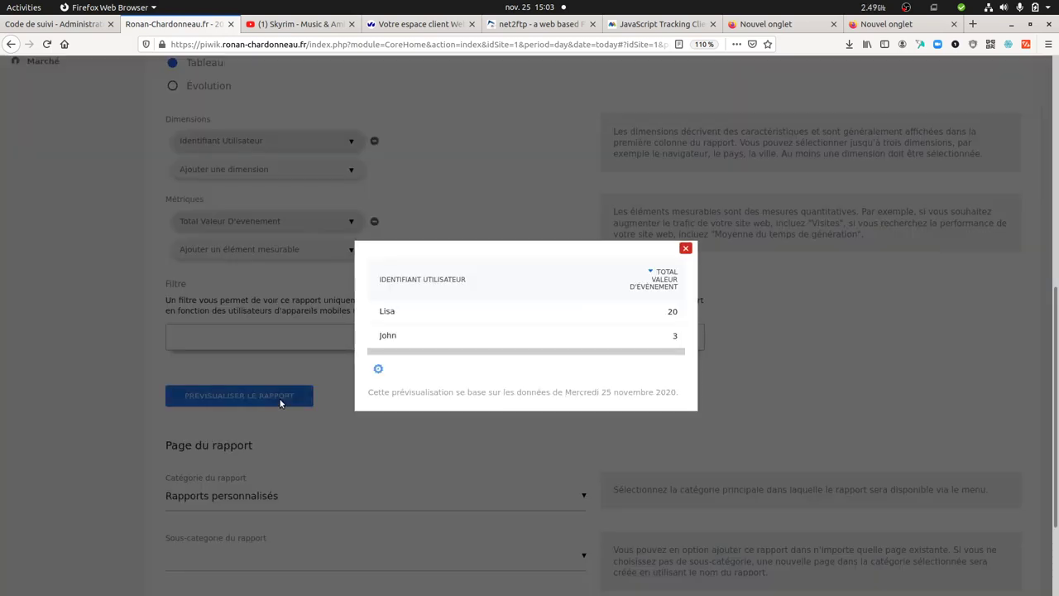
click(687, 250)
Name the report 'Lead scores' and save it
scroll(482, 361, up, 5)
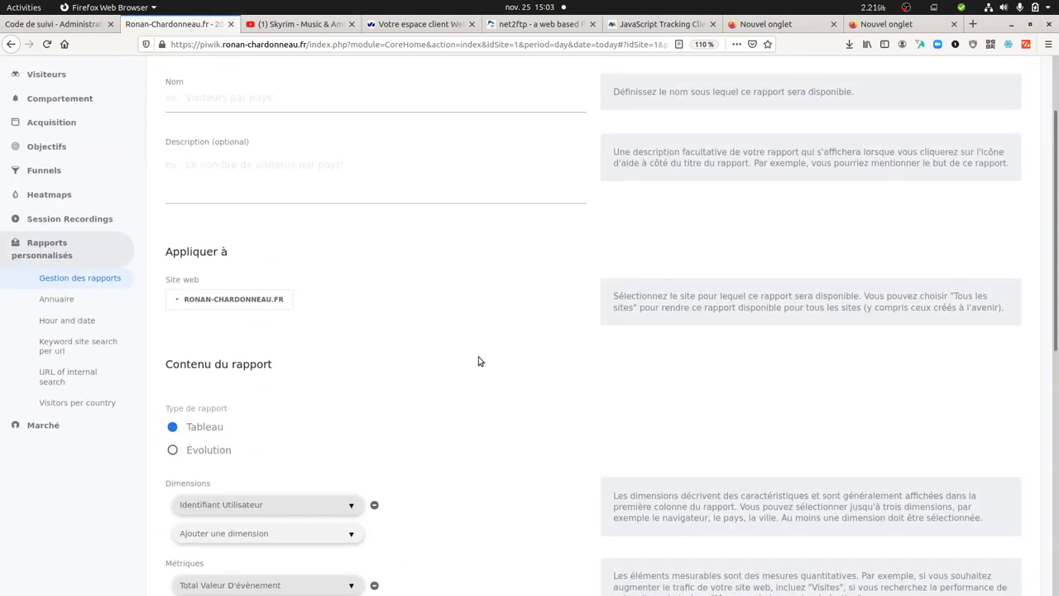
scroll(343, 311, down, 3)
scroll(343, 311, up, 5)
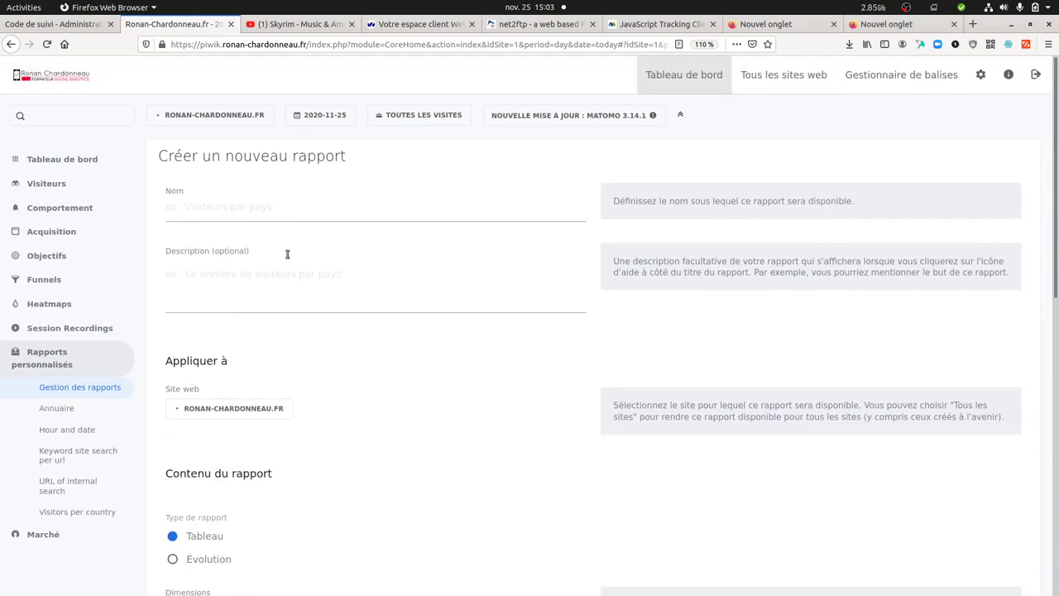
click(277, 206)
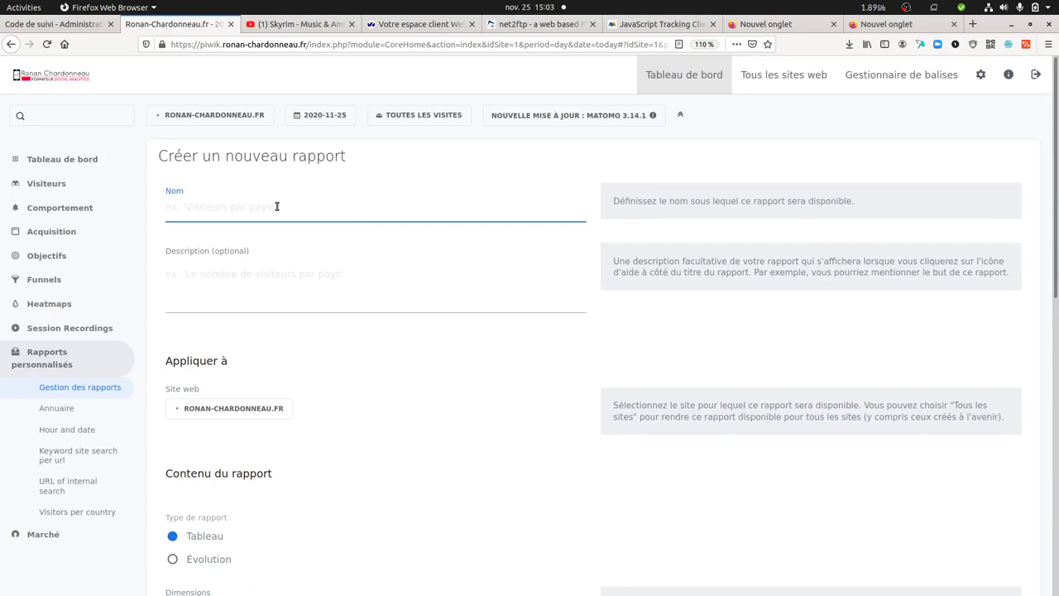
text(Lead scores)
scroll(322, 268, down, 10)
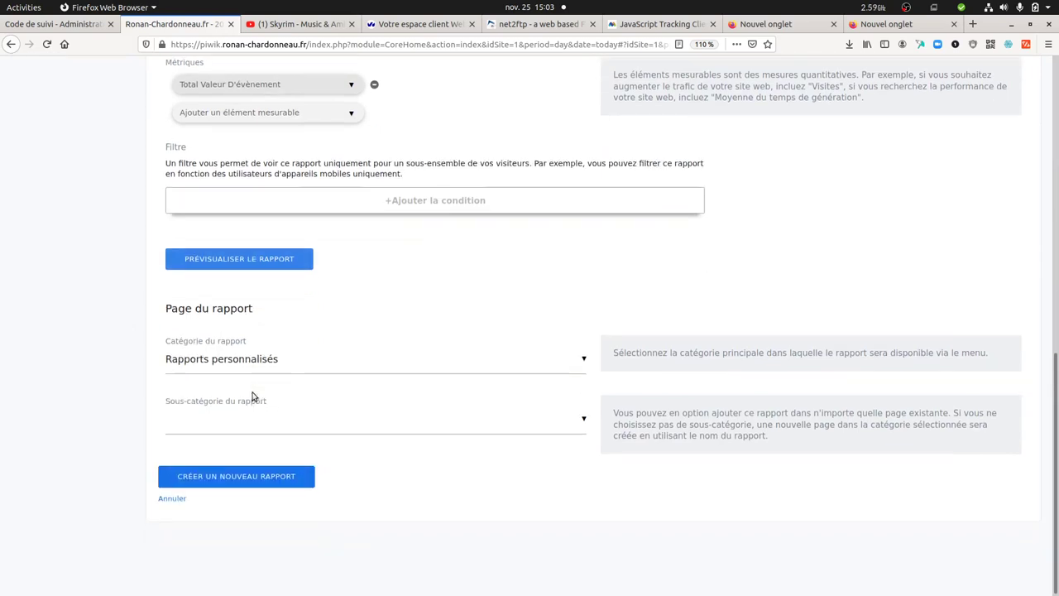
click(235, 483)
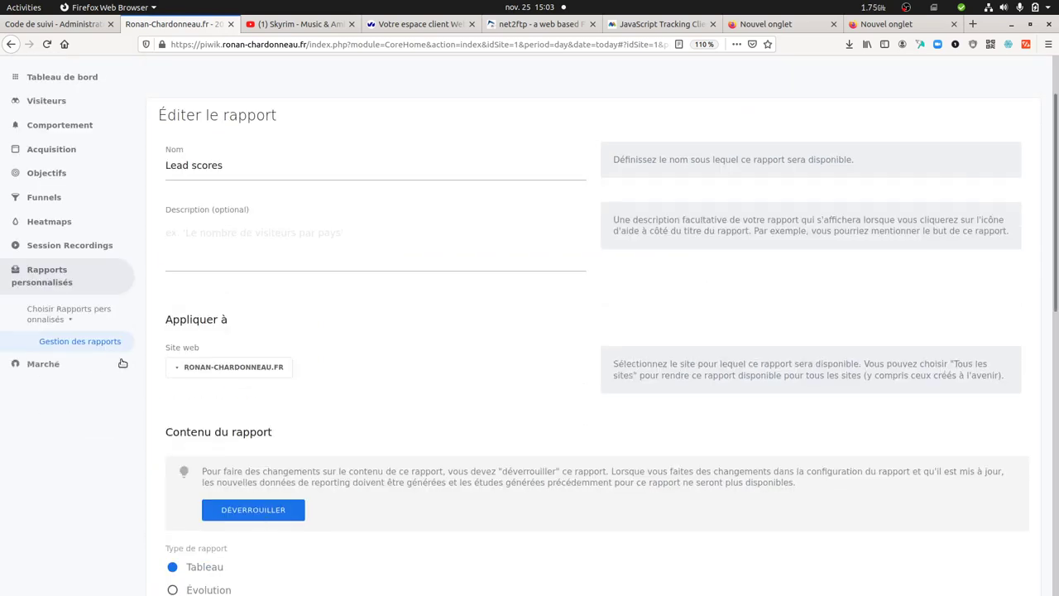
click(87, 319)
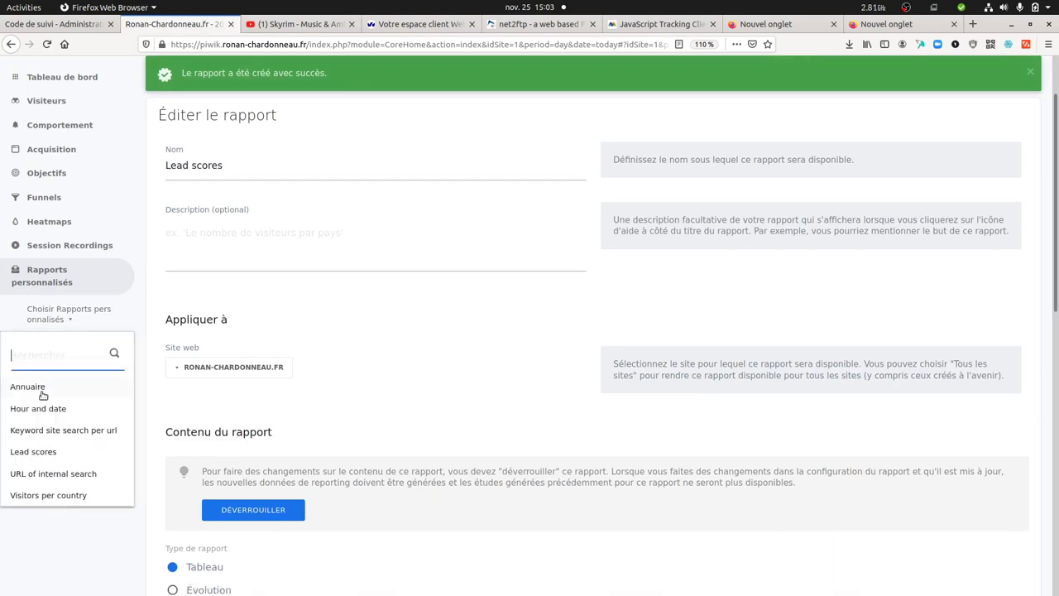
Open the Lead scores report (scores 20 and 3) and the top scorer's segmented visit log
click(33, 452)
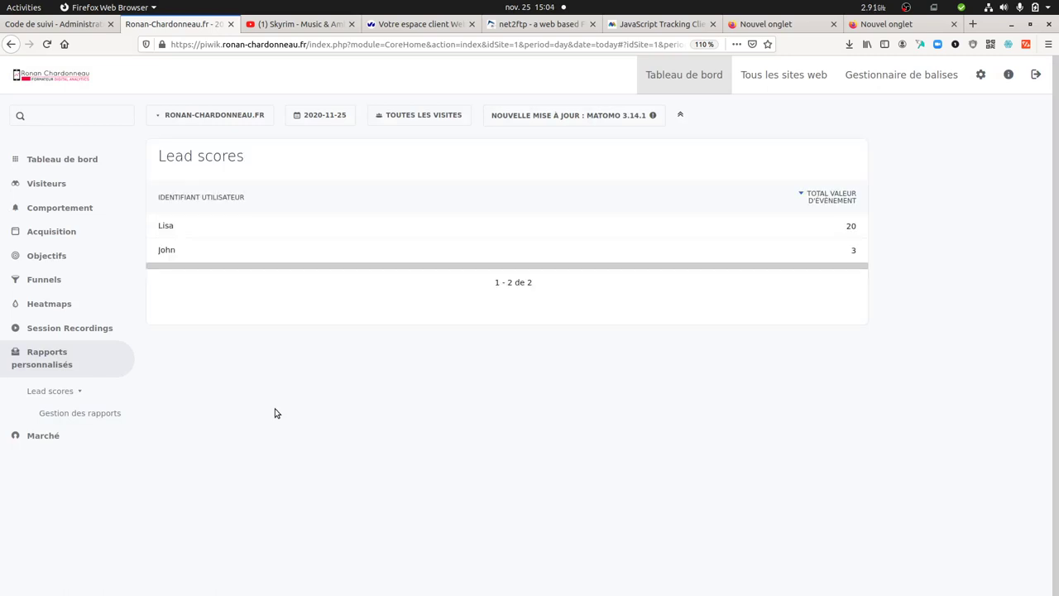
mouse_move(312, 301)
mouse_move(187, 233)
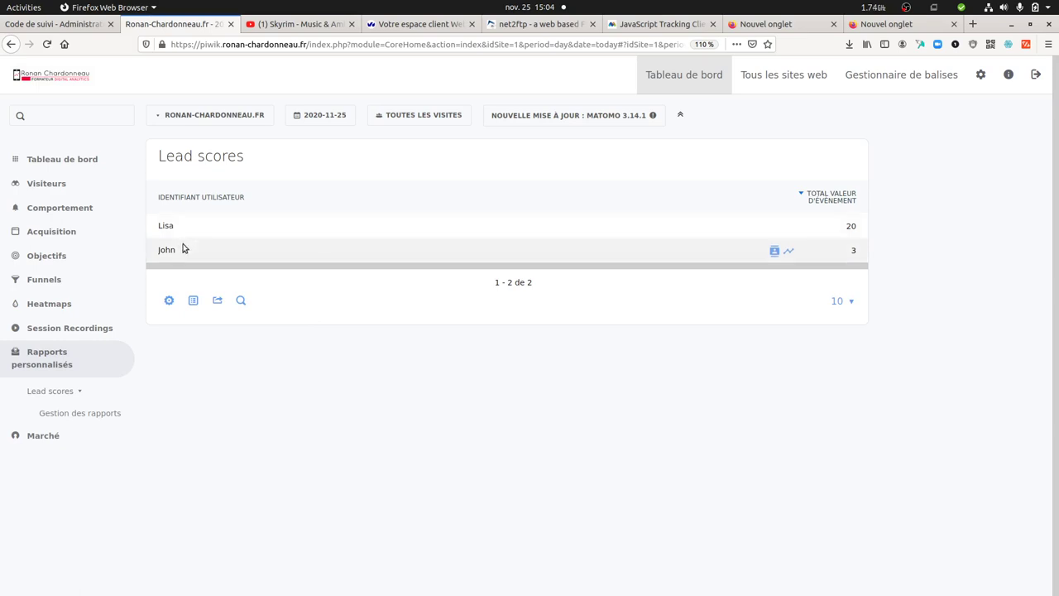
double_click(854, 250)
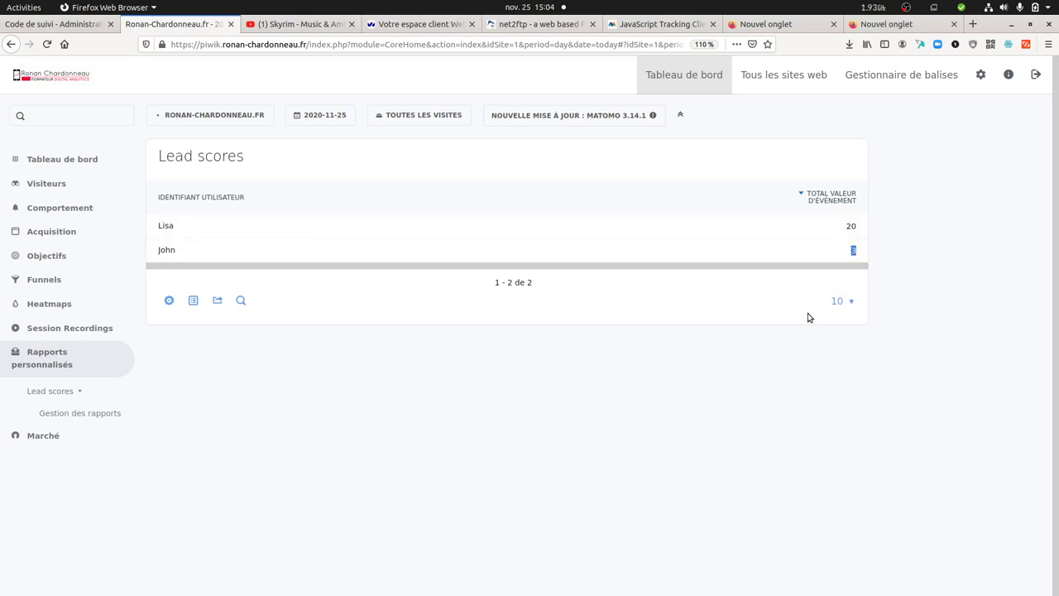
mouse_move(671, 217)
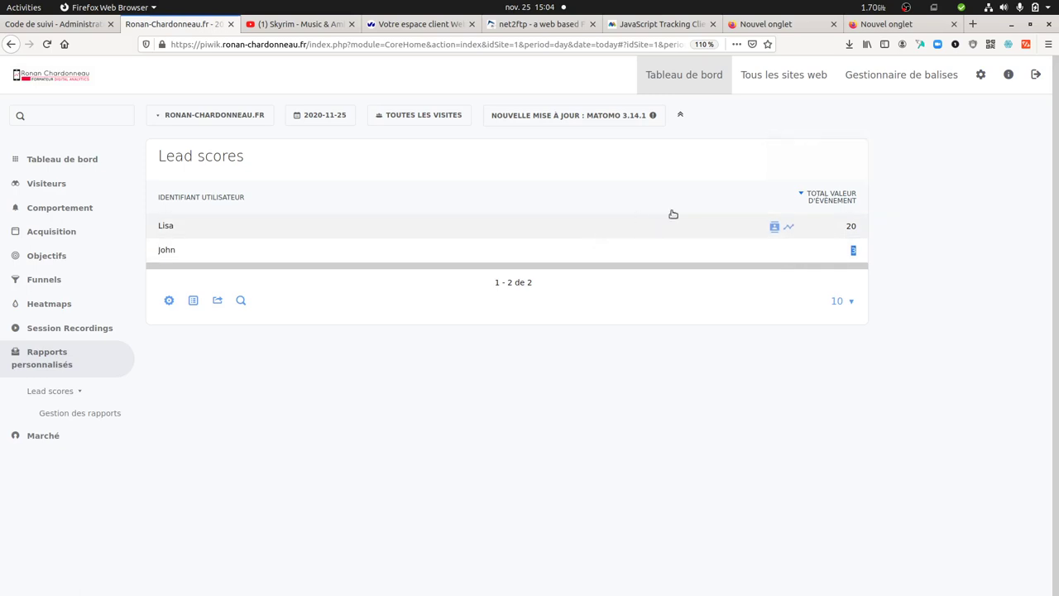
click(773, 225)
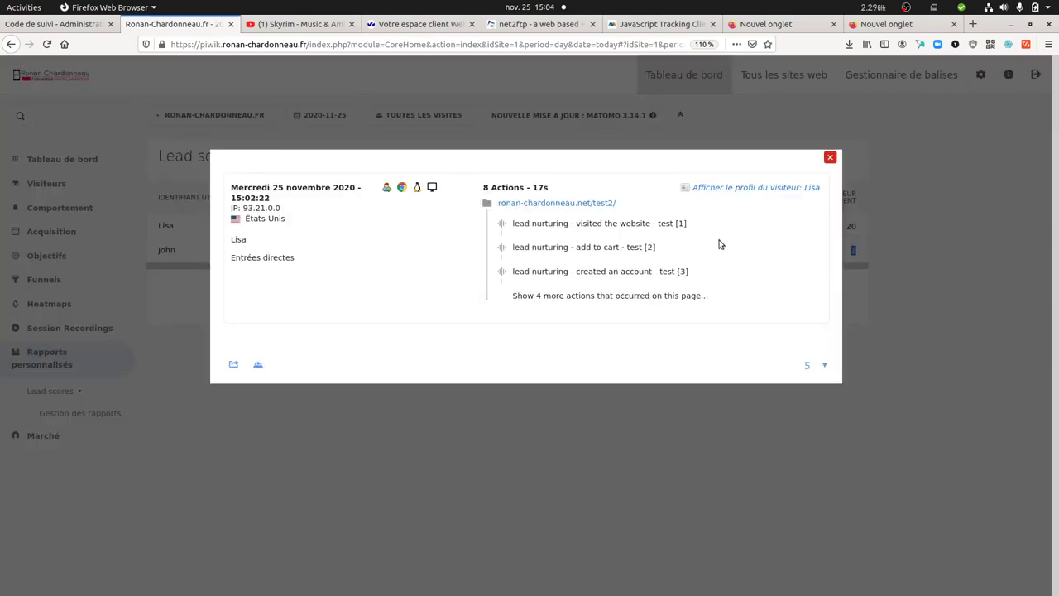
Show all of the top scorer's actions, then close the visit log popup
click(529, 298)
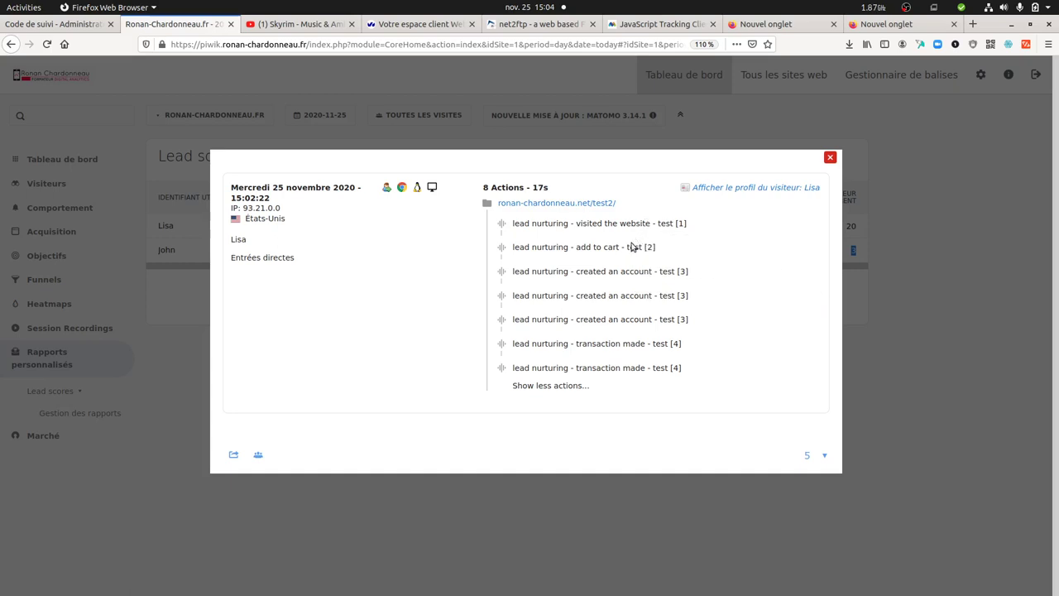
click(830, 157)
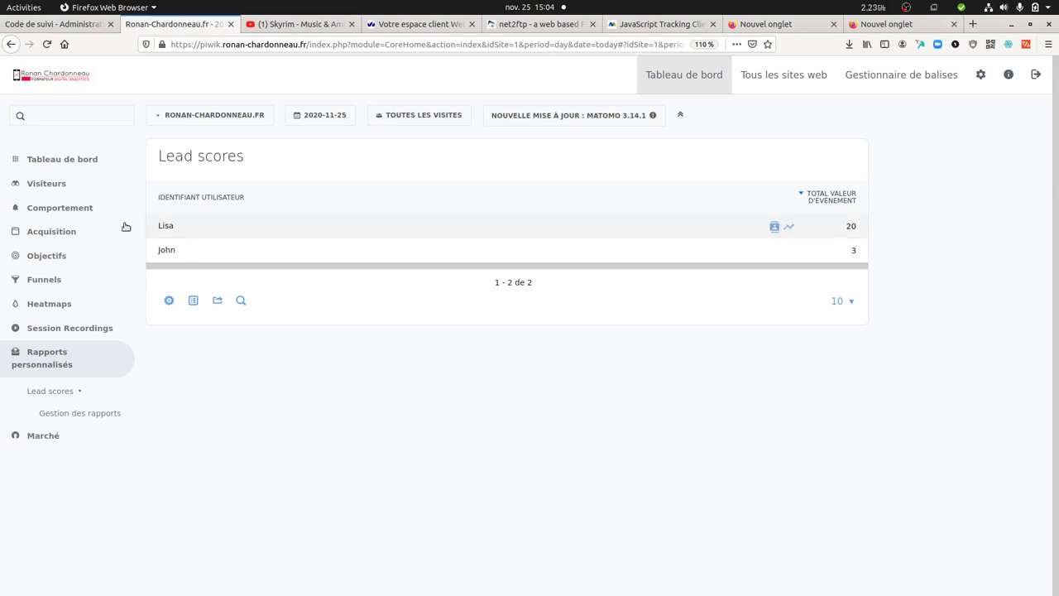
click(68, 186)
Open Journal des Visites, then expand the Rapports personnalisés menu
click(75, 225)
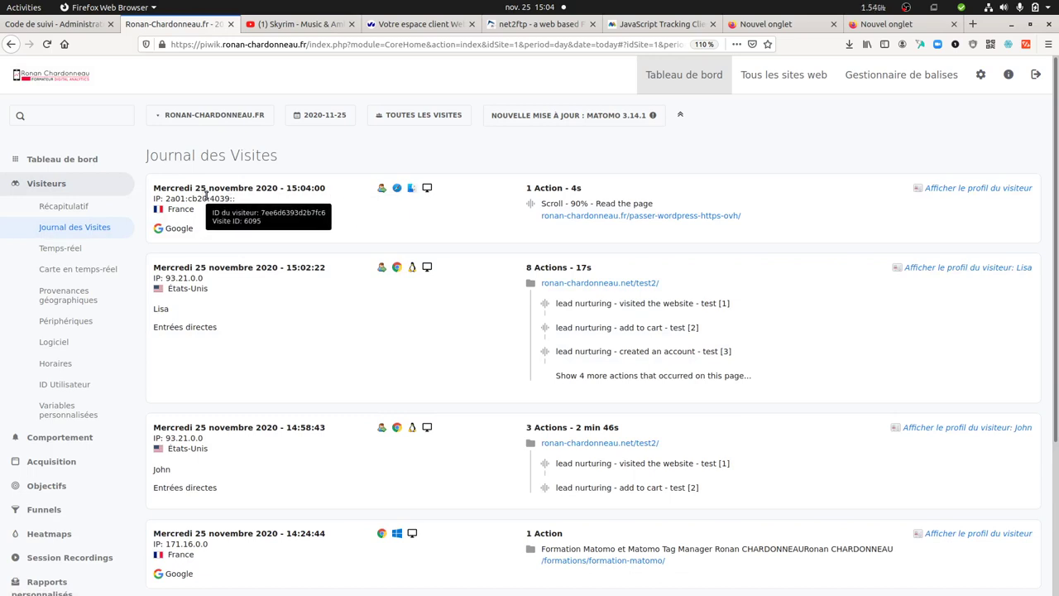
scroll(54, 405, down, 3)
click(56, 393)
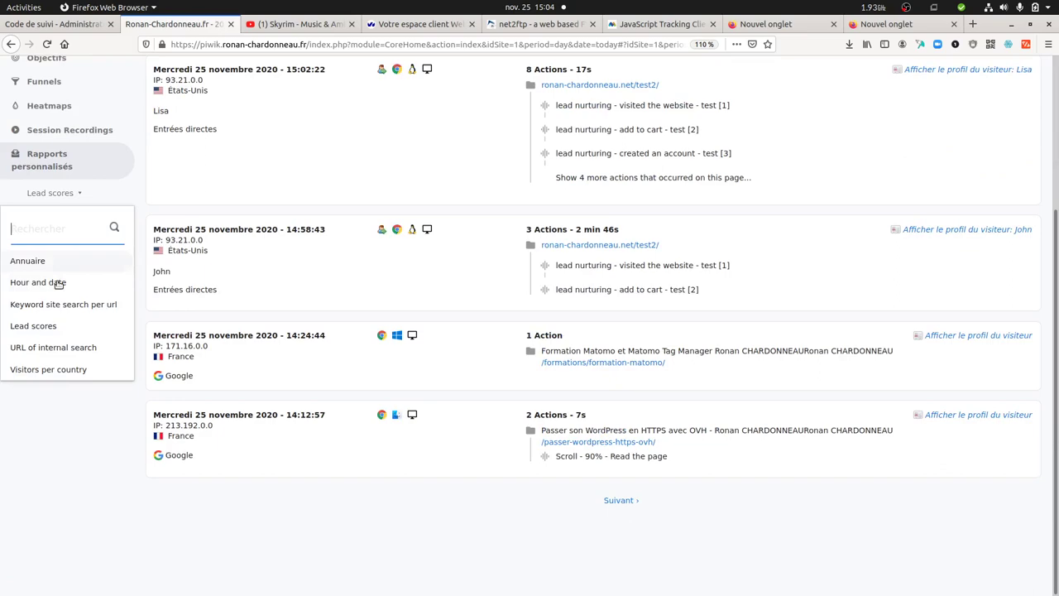
Edit Lead scores, change its dimension to ID Du Visiteur, and unlock the report
click(80, 215)
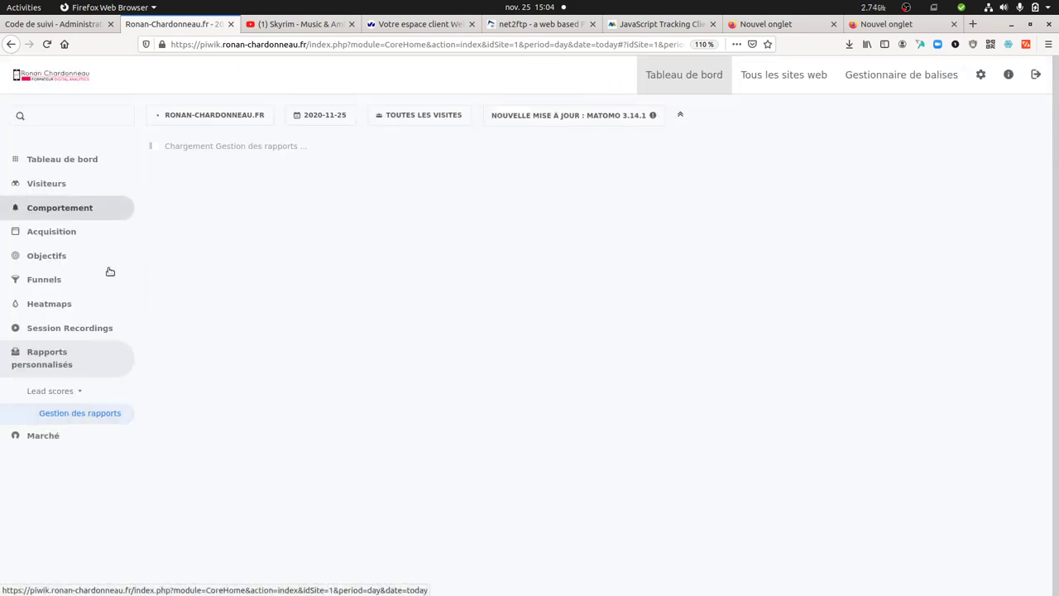
scroll(600, 334, down, 2)
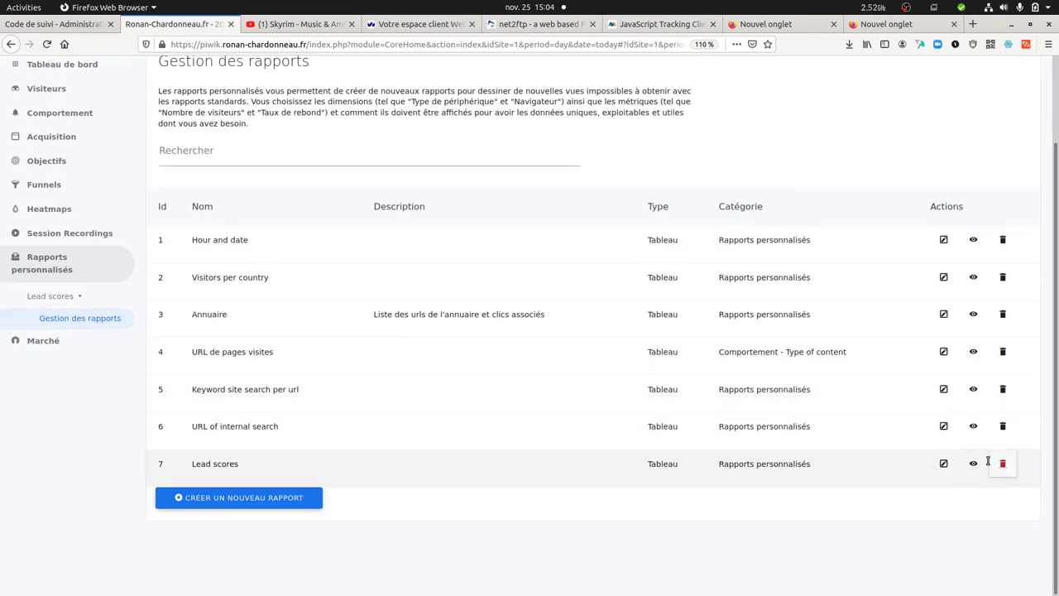
click(946, 462)
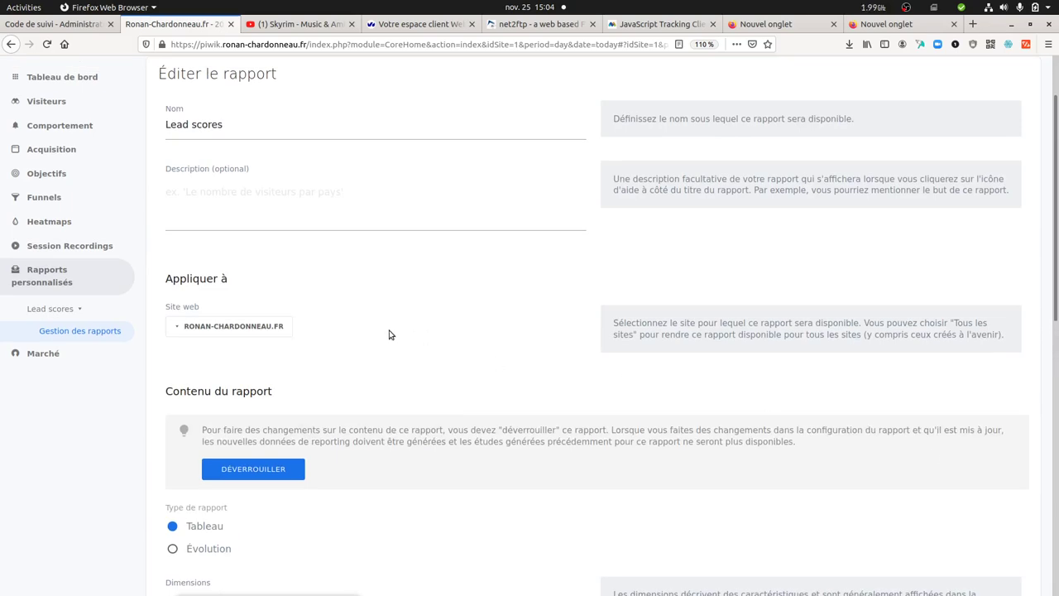
scroll(390, 333, down, 5)
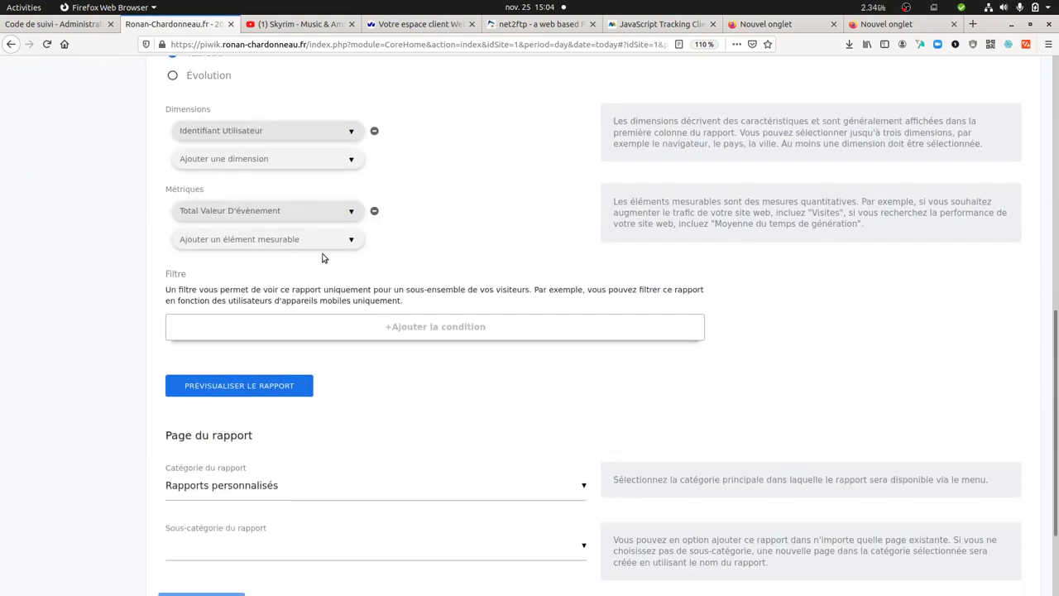
click(326, 138)
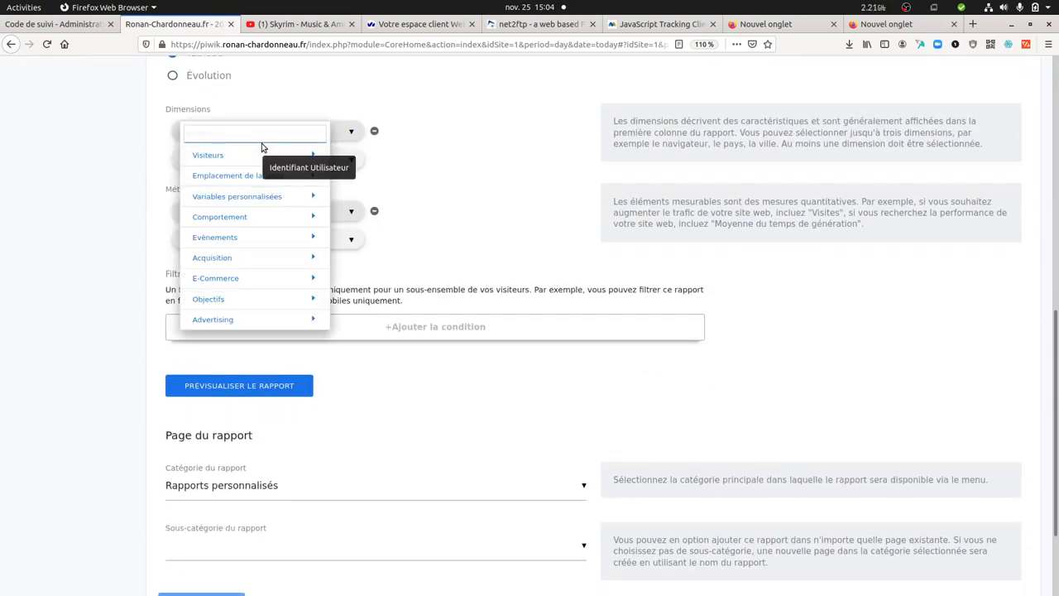
text(id)
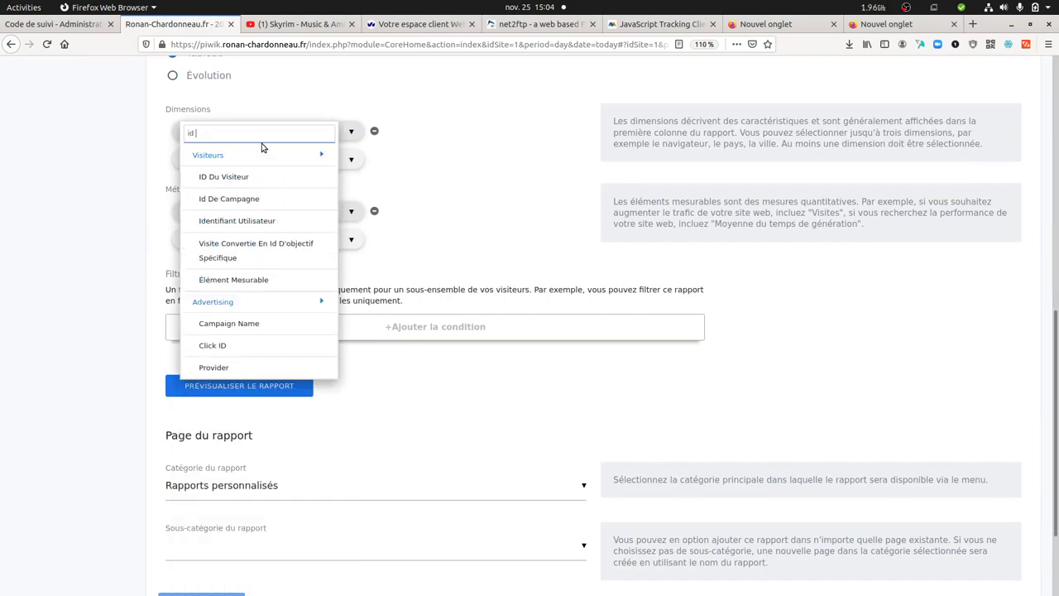
click(234, 175)
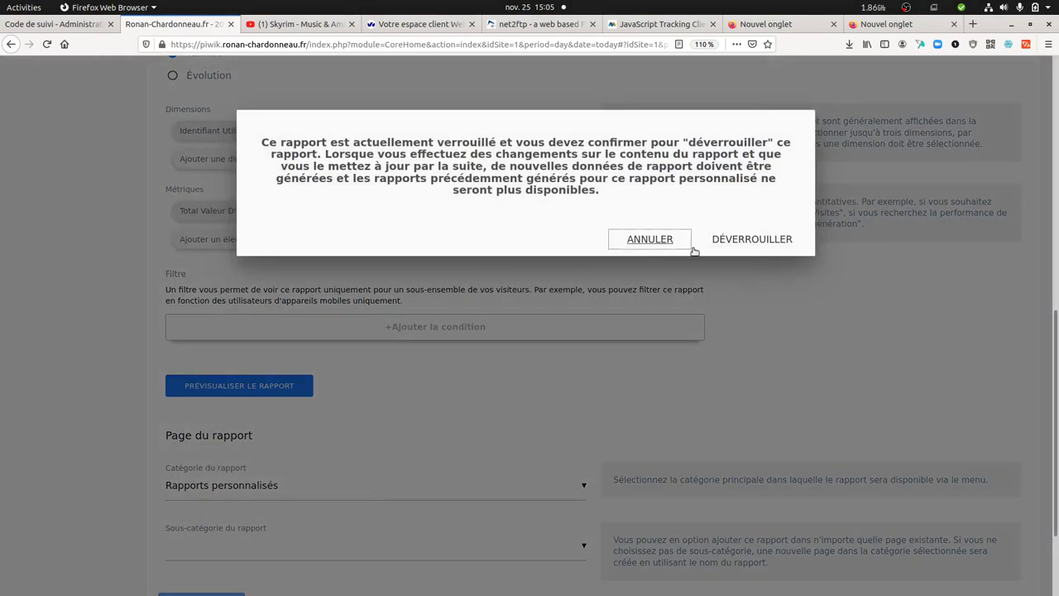
click(765, 245)
scroll(288, 341, down, 3)
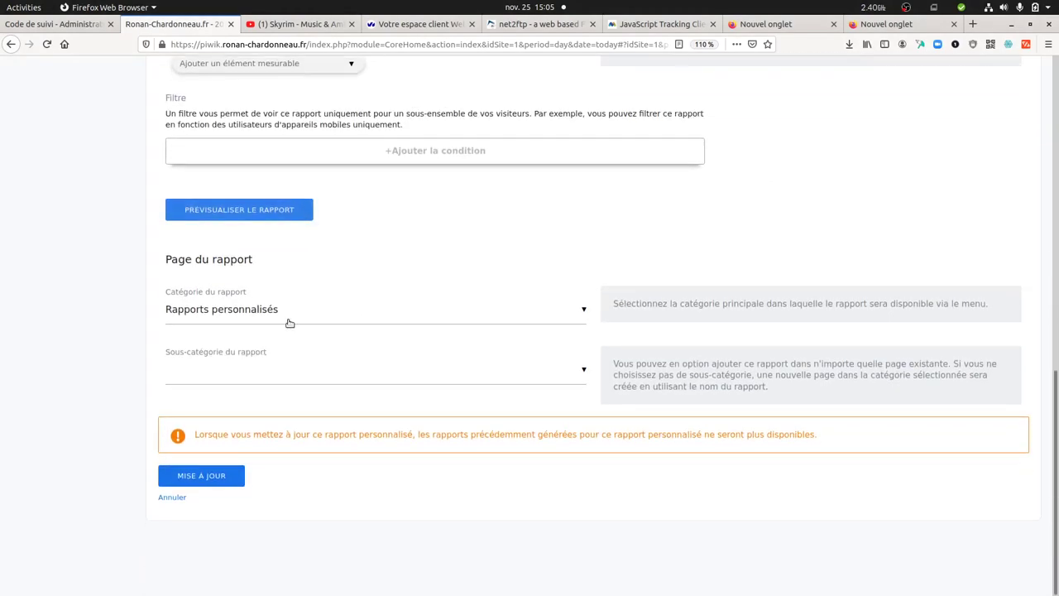
Preview Lead scores grouped by visitor ID, checking the visitor totaling 23 event value
click(265, 209)
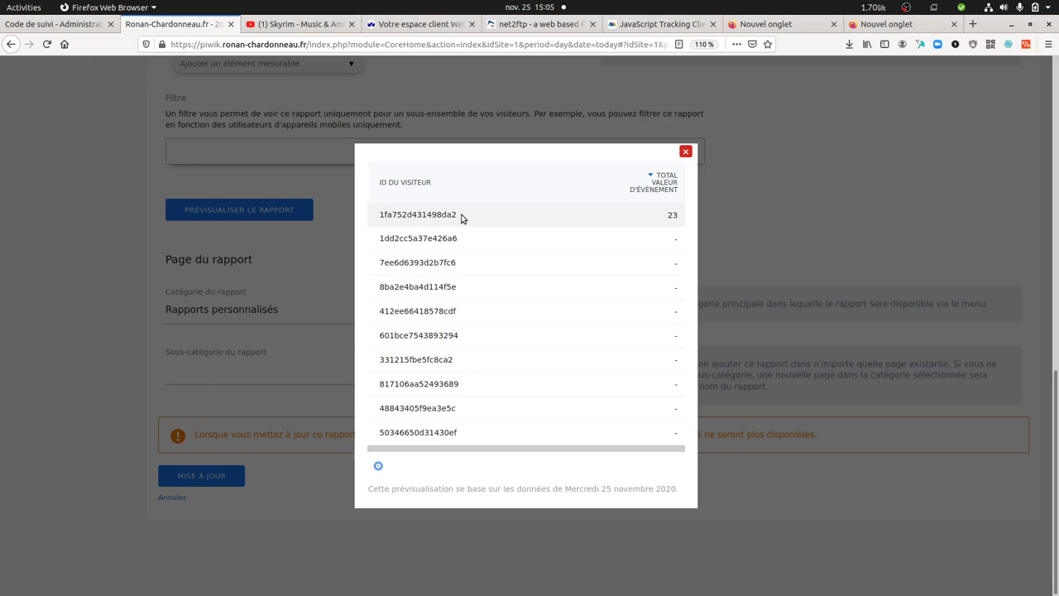
double_click(453, 214)
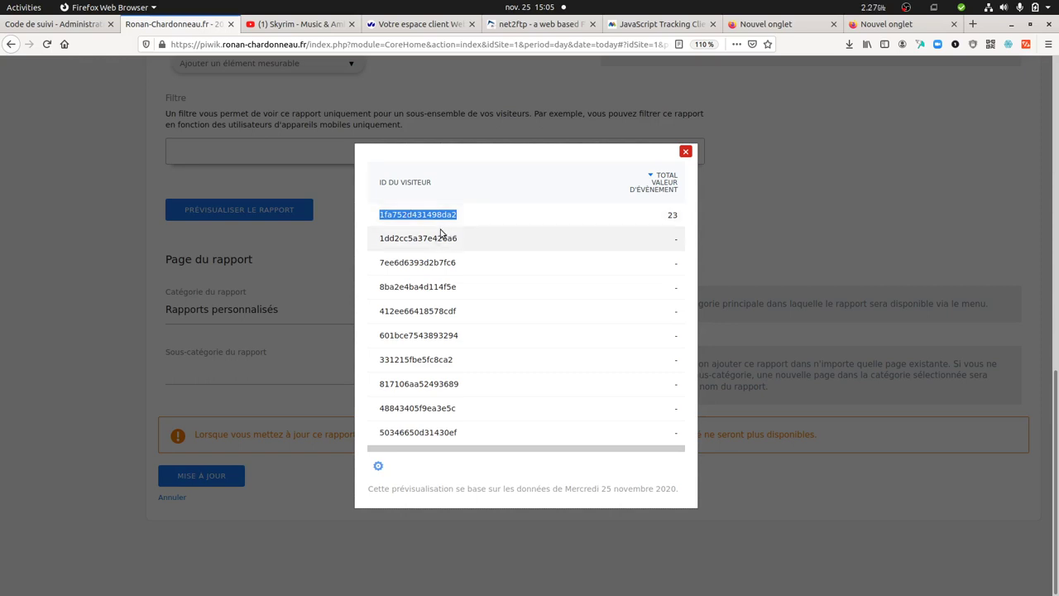
drag(466, 239, 381, 238)
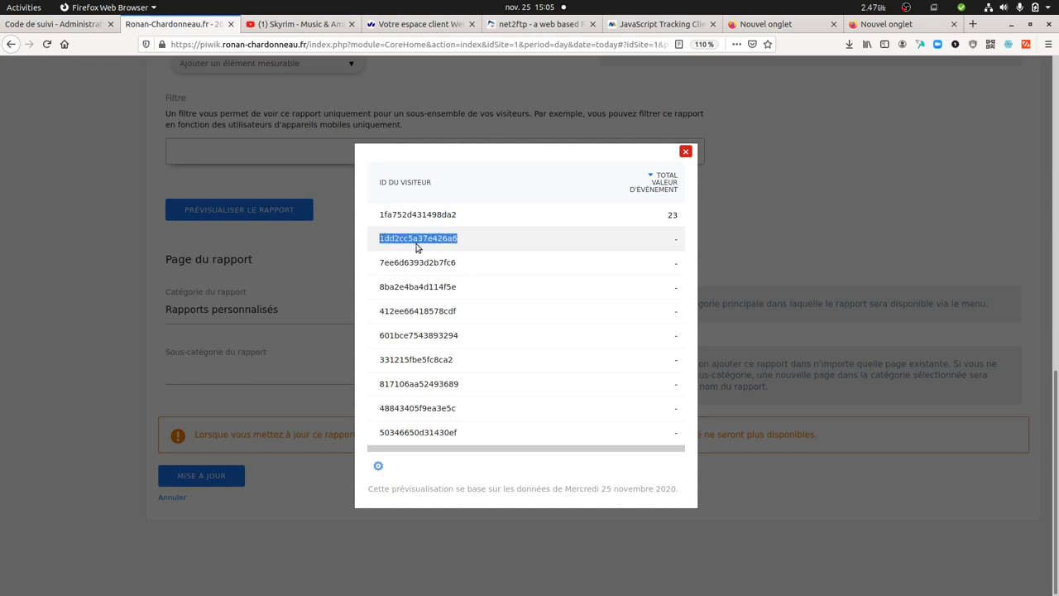
click(677, 239)
double_click(672, 215)
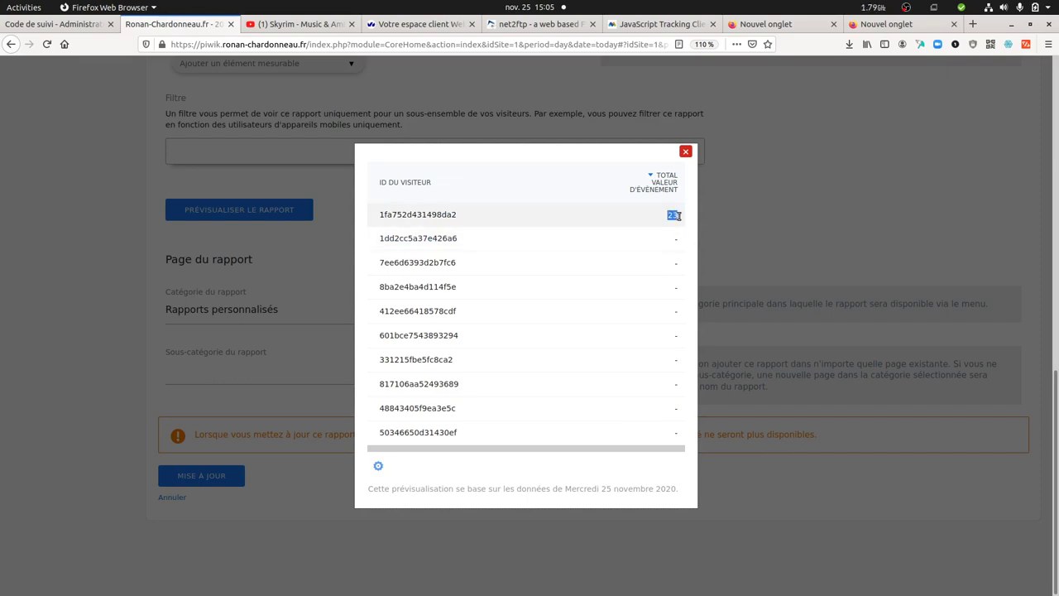
click(686, 154)
scroll(679, 183, up, 10)
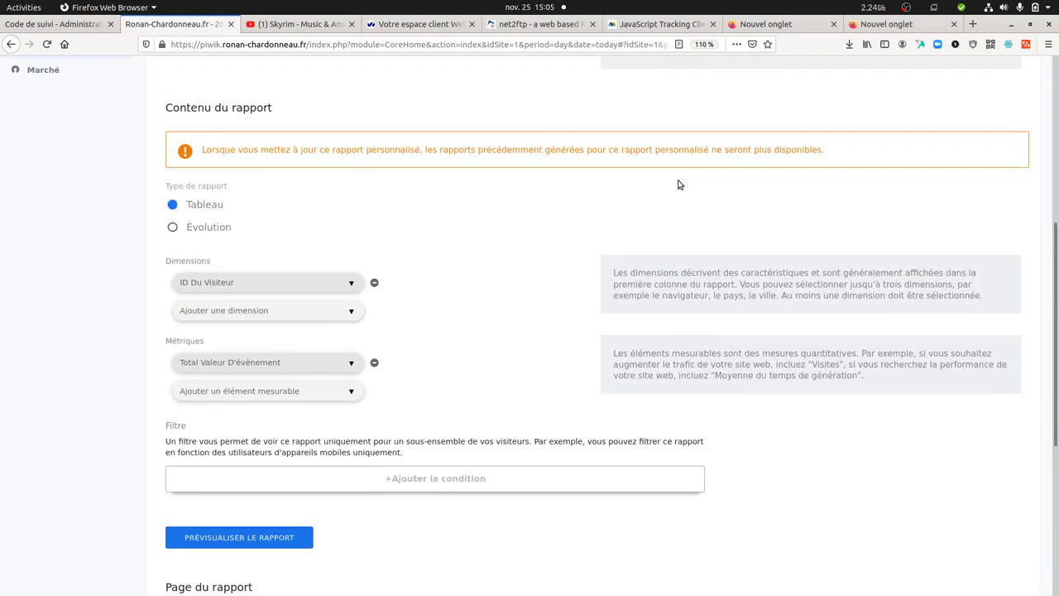